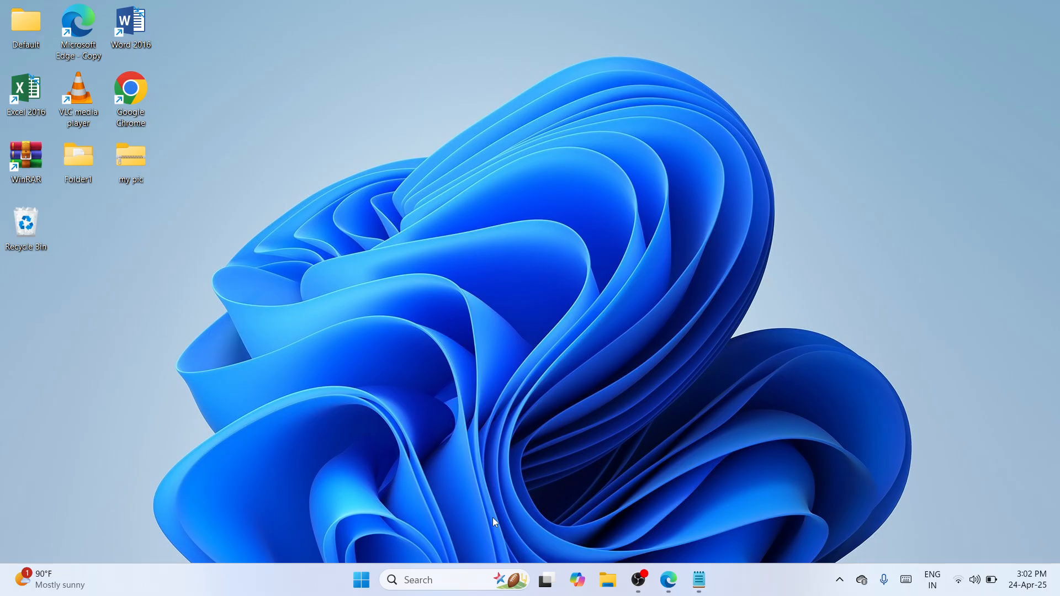
Search for Chrome from the taskbar search box and launch Google Chrome
left_click(444, 575)
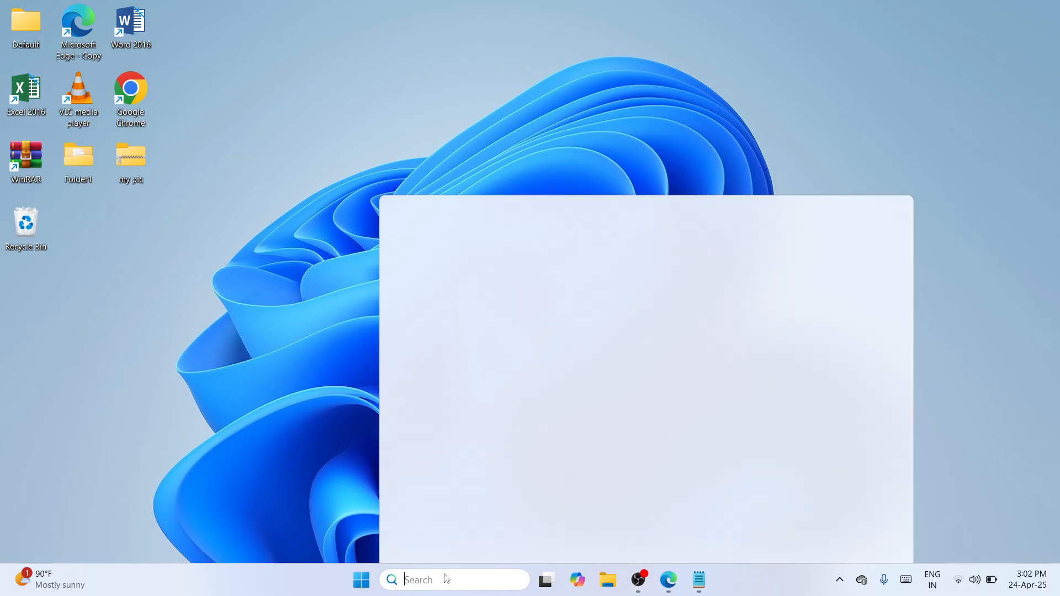
type("chi")
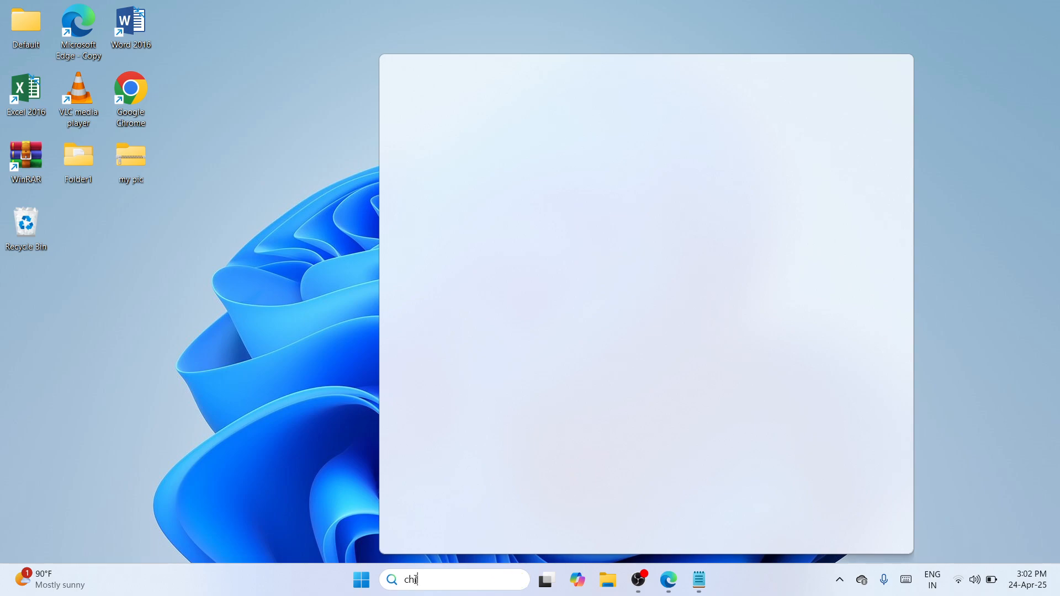
type("ome")
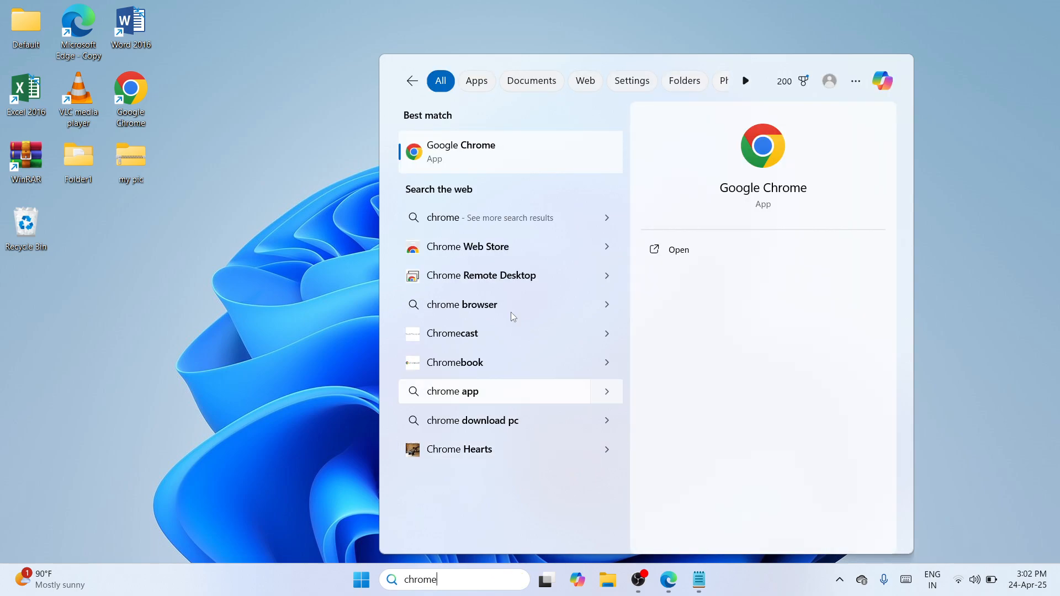
left_click(517, 161)
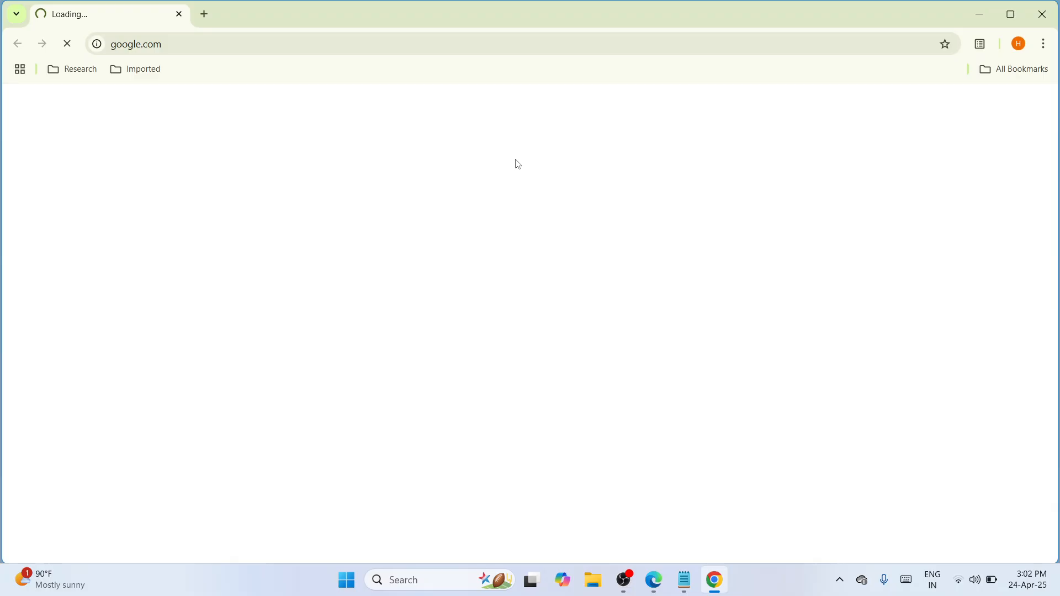
Paste the mega.nz link for LJP1100_P1560_P1600-HB-win64-en.exe into Chrome's address bar and open it
left_click(407, 47)
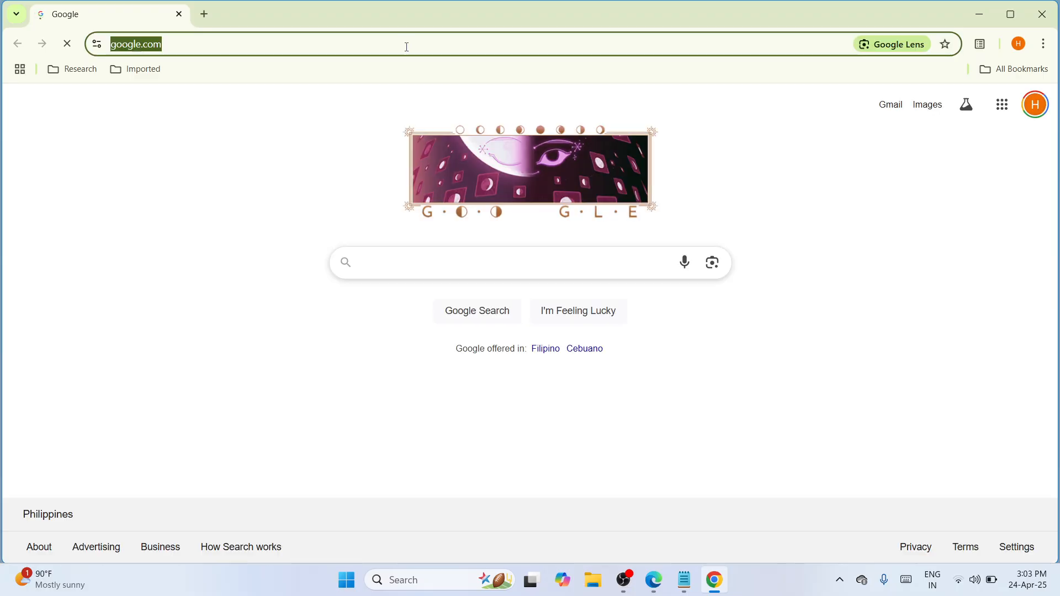
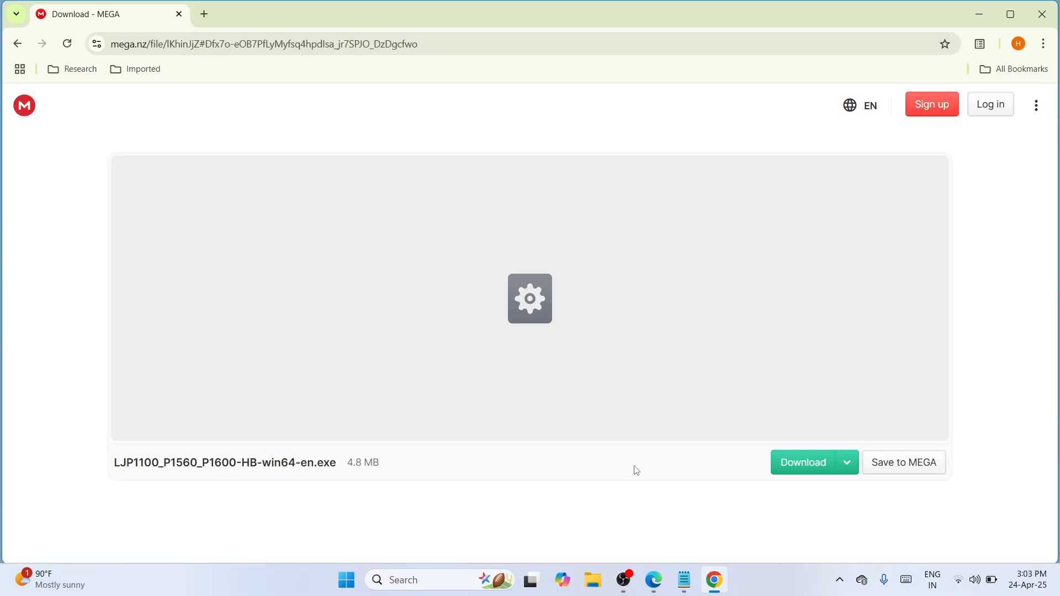
Download the 4.8 MB LJP1100 installer from MEGA and show Chrome's recent downloads
left_click(811, 472)
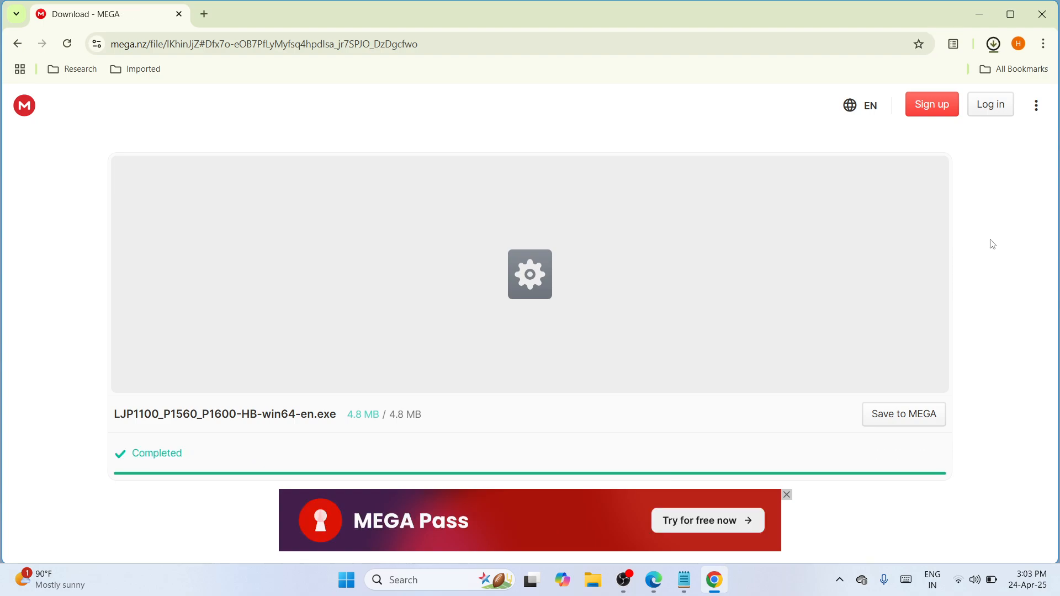
left_click(1000, 47)
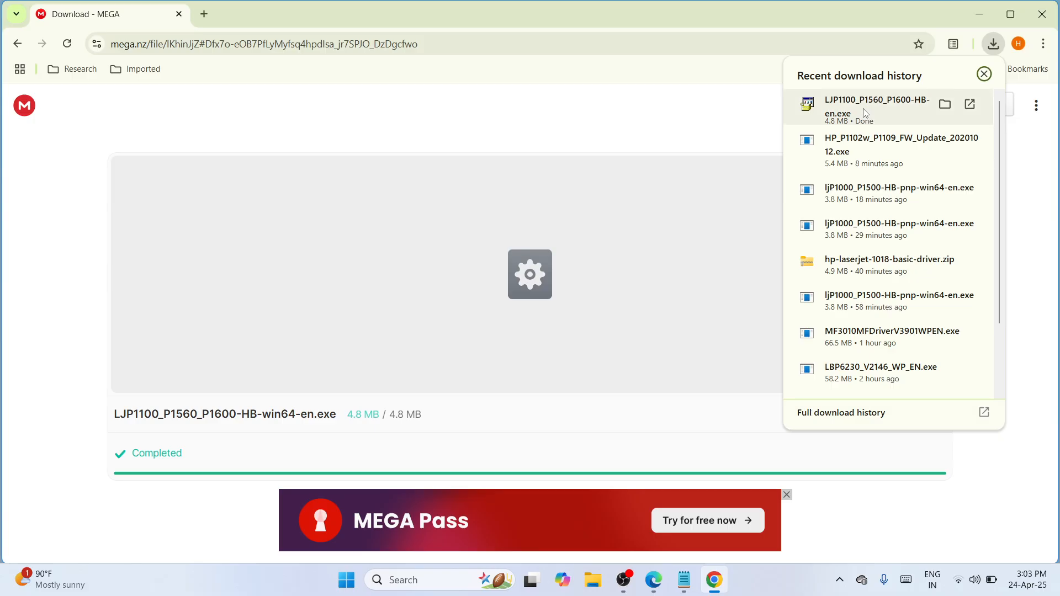
Cut the LJP1100 installer from the Downloads folder, close File Explorer, and minimize Chrome
left_click(948, 105)
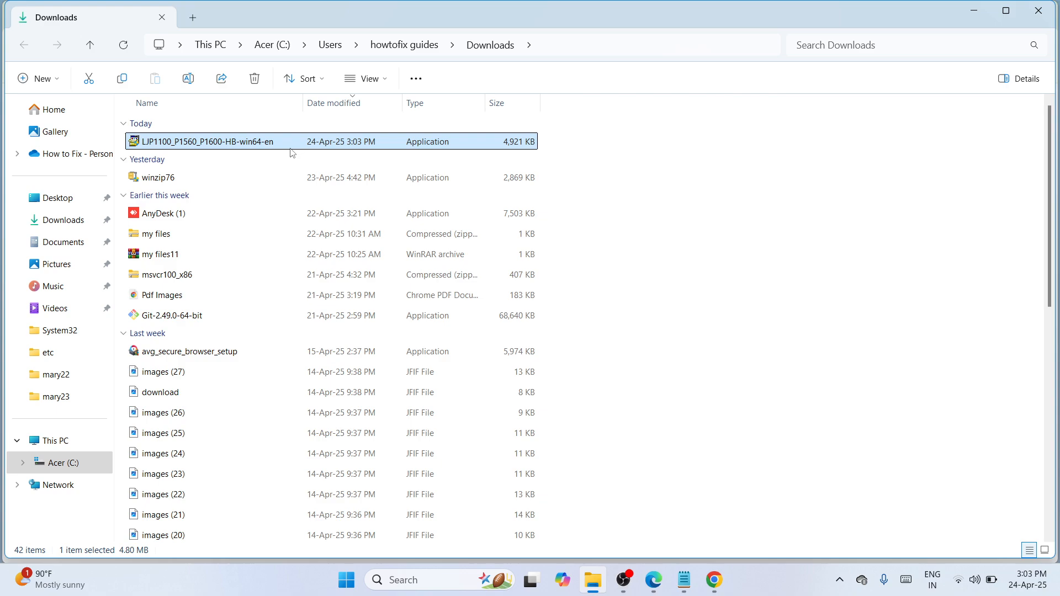
mouse_move(286, 145)
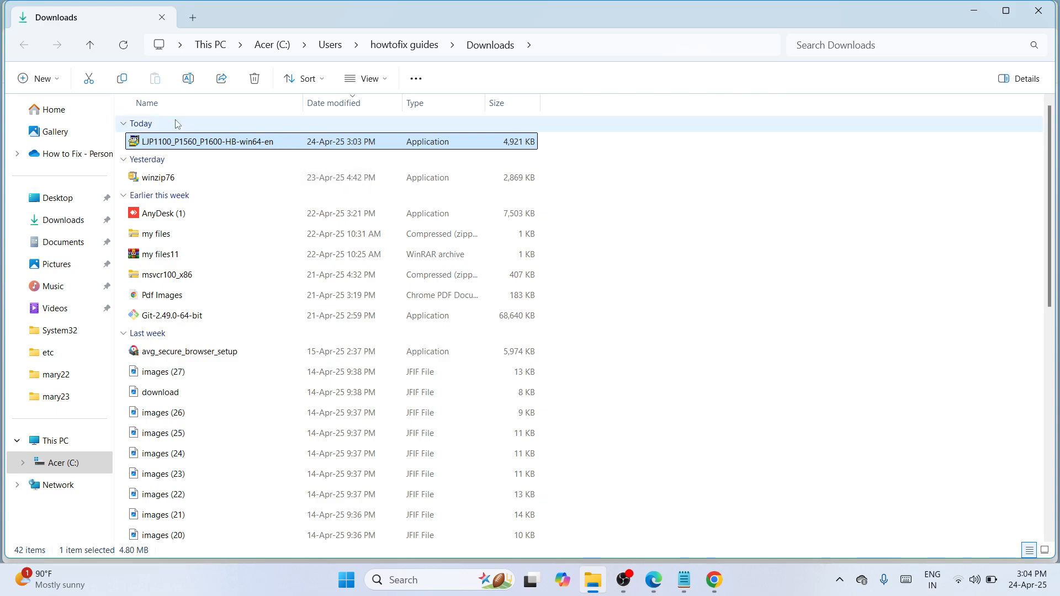
left_click(89, 78)
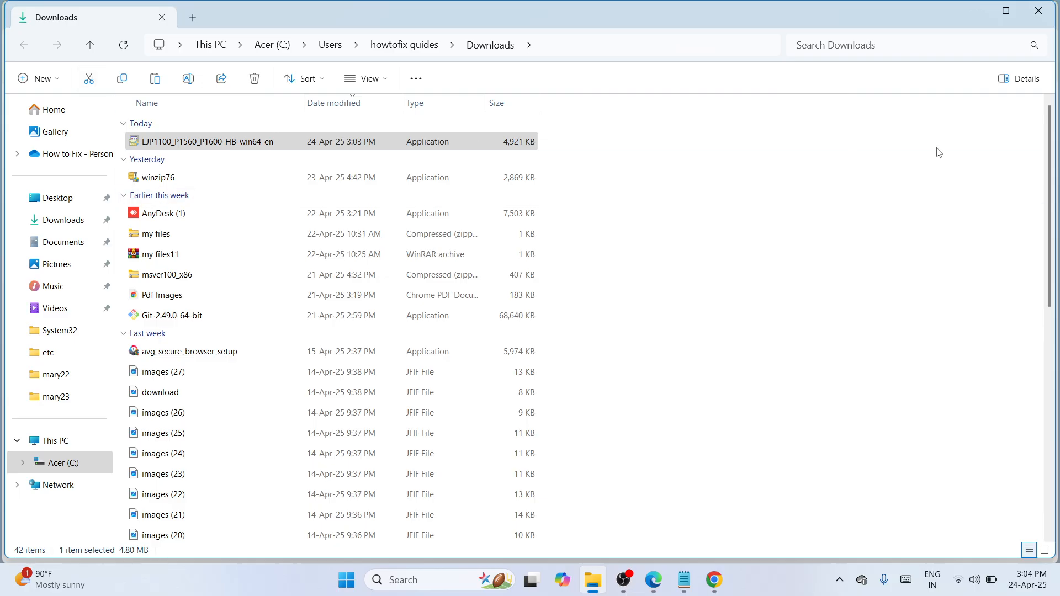
left_click(1038, 16)
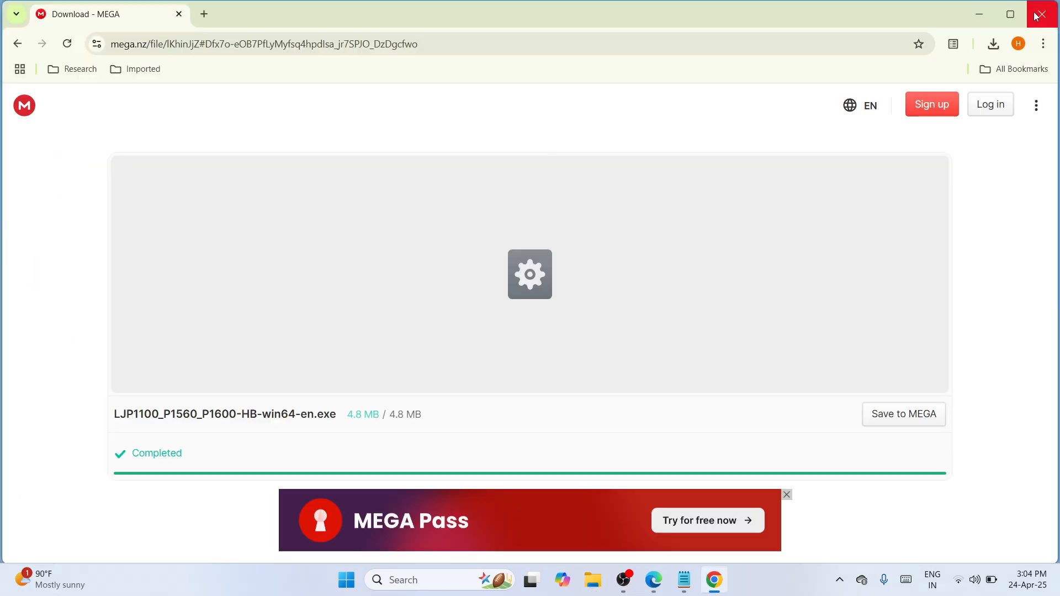
left_click(988, 15)
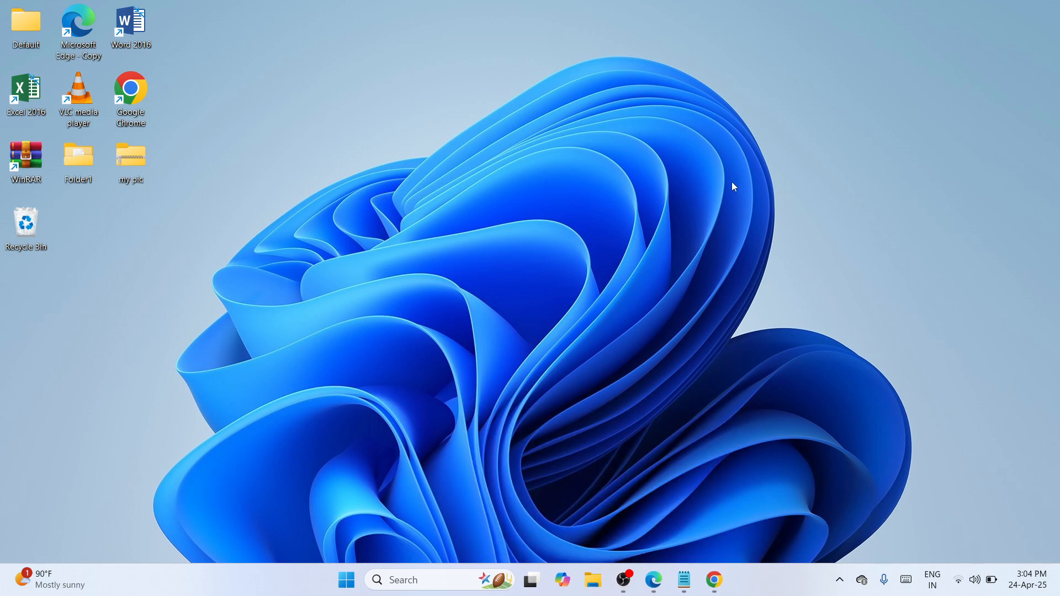
Paste the LJP1100 installer onto the desktop and move it to the upper middle
right_click(731, 181)
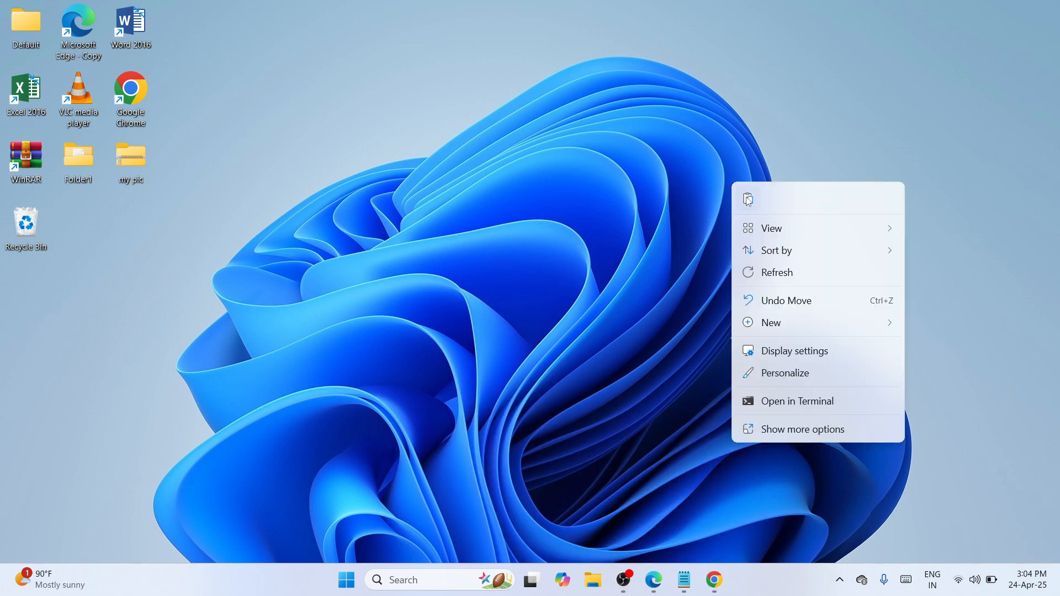
key("Escape")
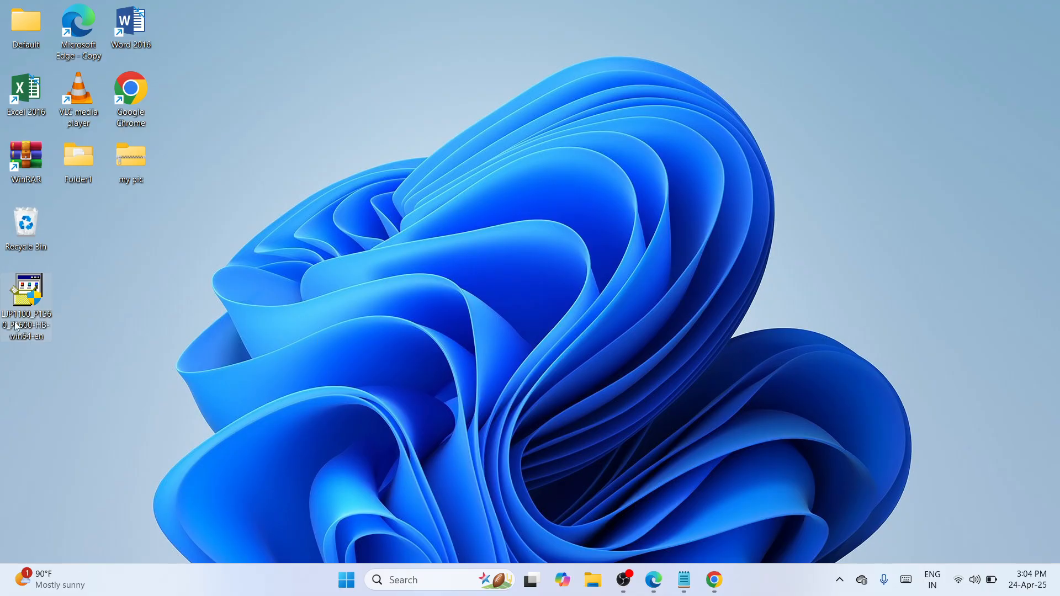
left_click_drag(18, 324, 443, 176)
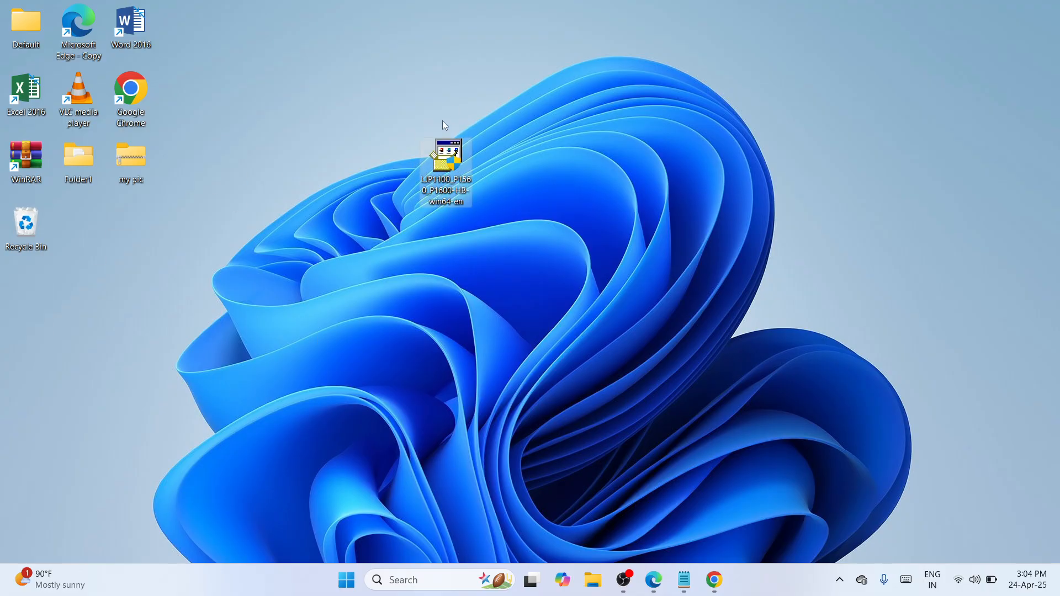
Extract the installer with WinRAR into an LJP1100_P1560_P1600-HB-win64-en folder placed beside it
right_click(449, 162)
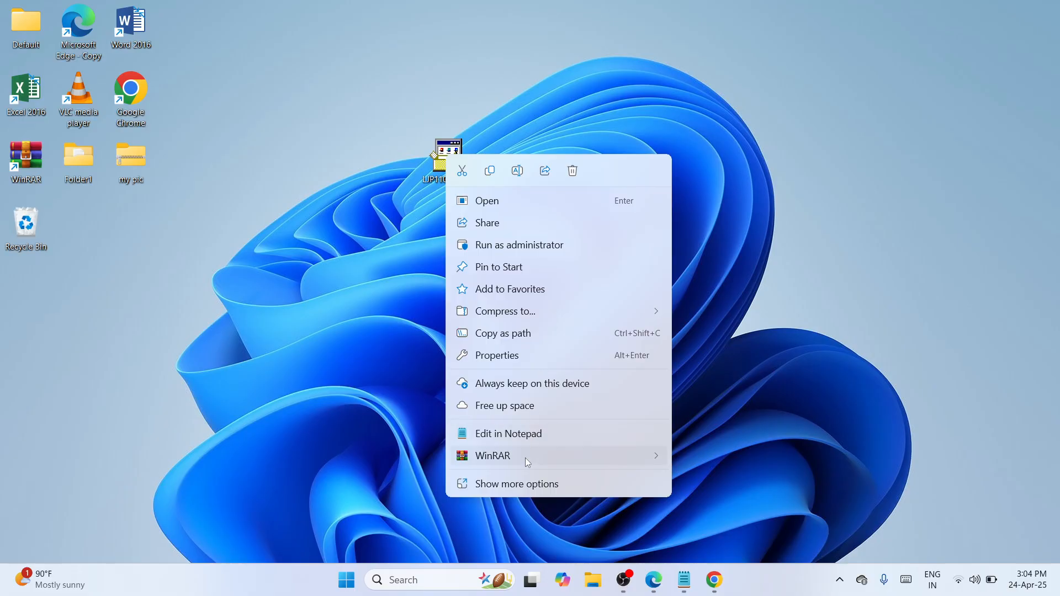
mouse_move(552, 456)
left_click(737, 410)
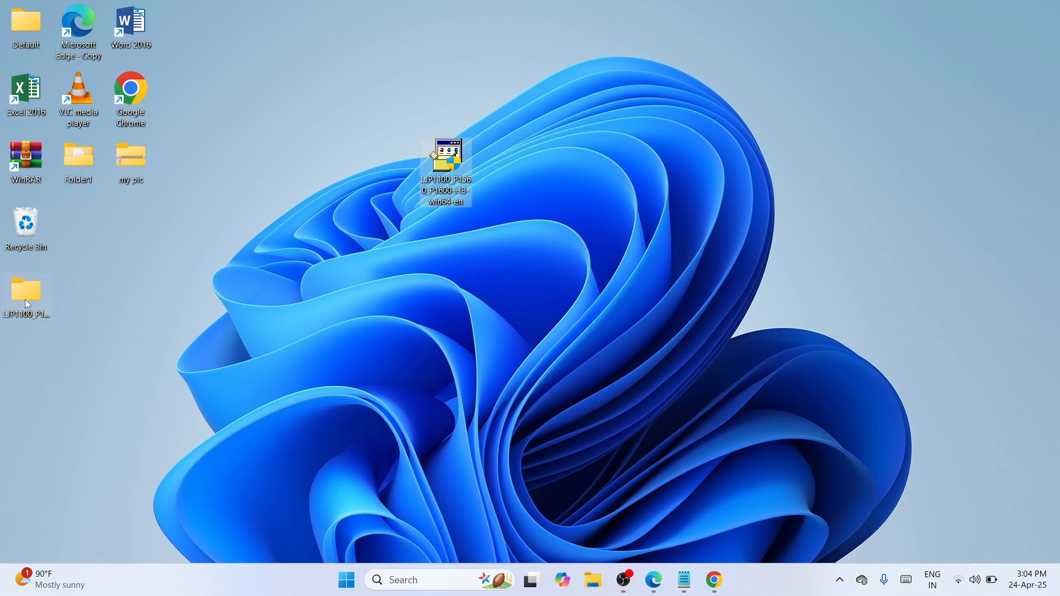
left_click_drag(27, 303, 363, 142)
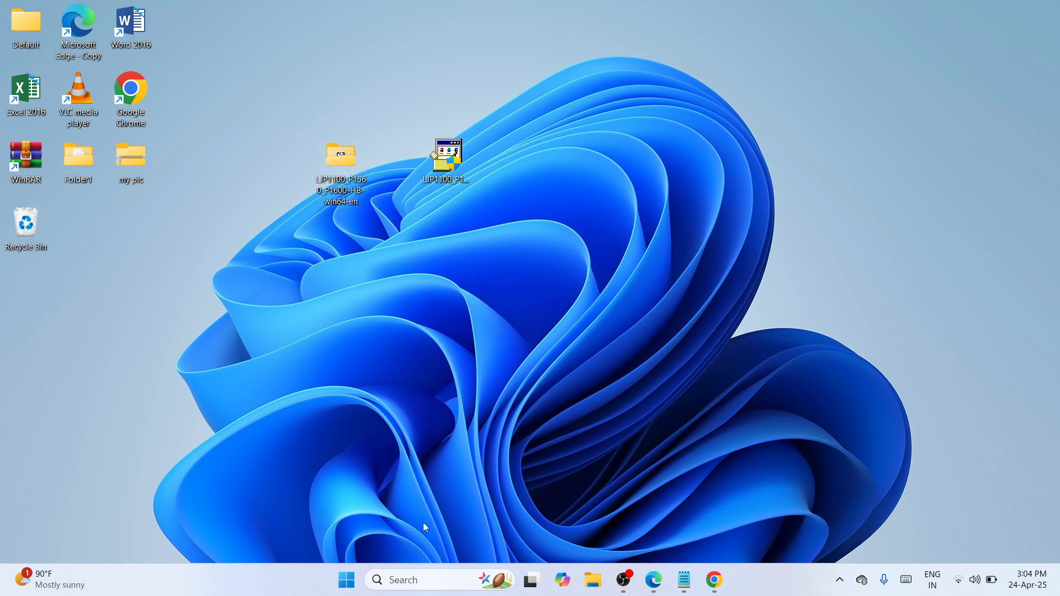
right_click(351, 581)
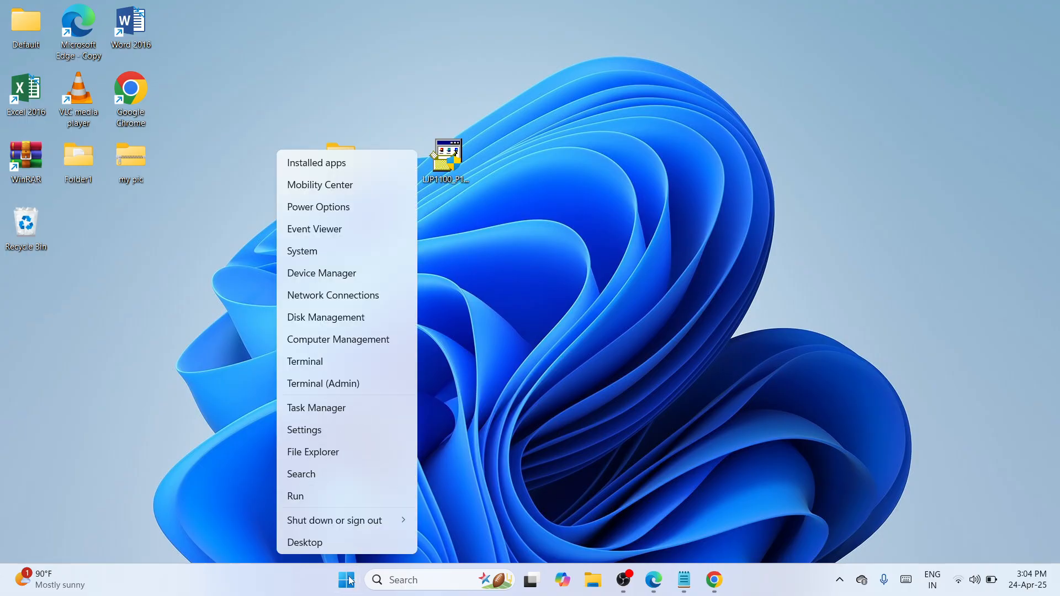
Go from Settings' Bluetooth & devices to Devices and Printers and start Add a printer
left_click(336, 433)
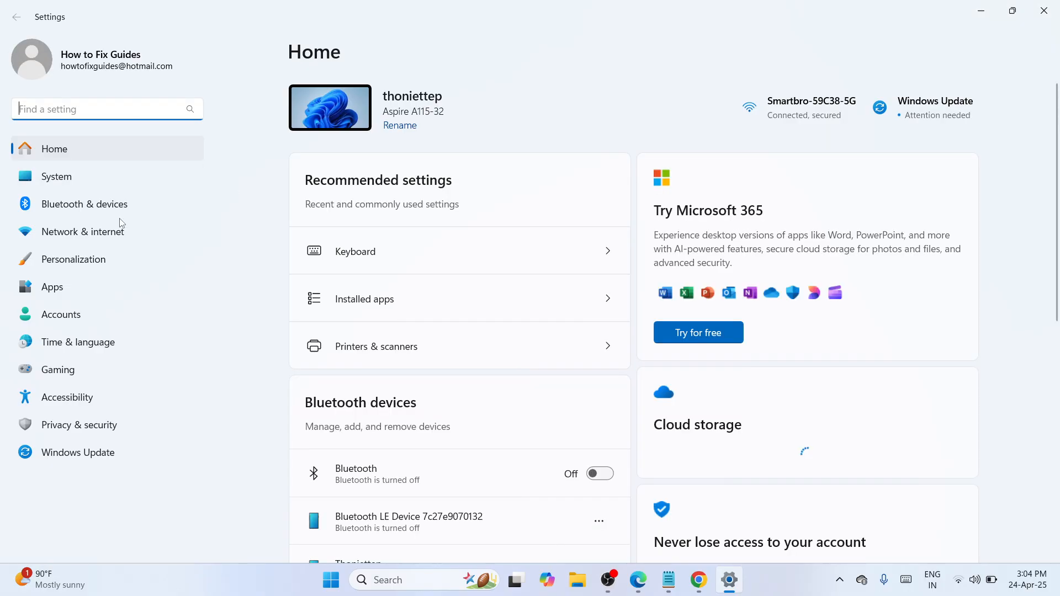
left_click(75, 213)
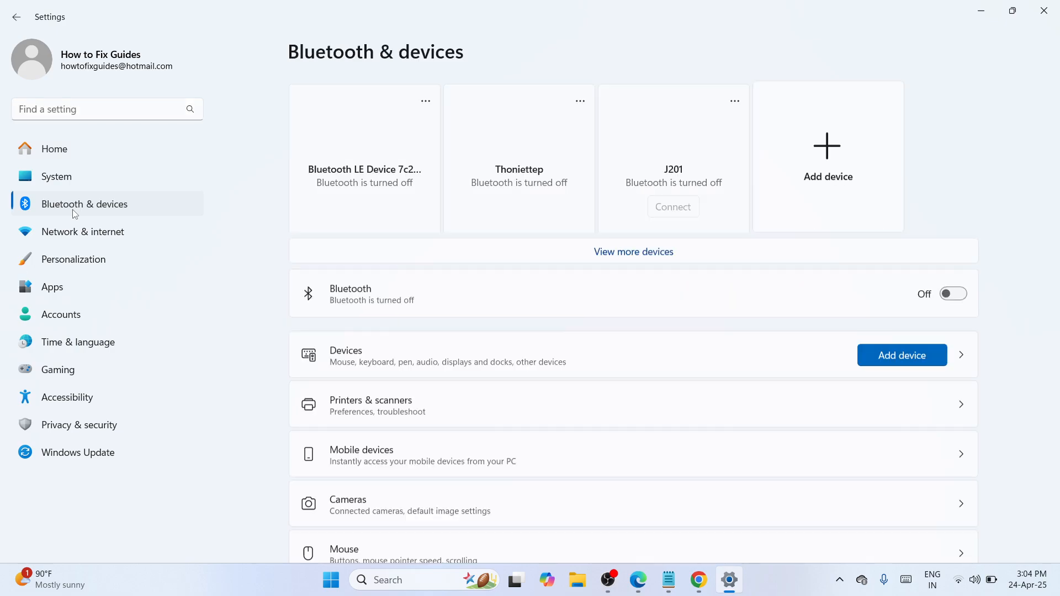
scroll(1059, 259, "down", 3)
scroll(1058, 260, "down", 2)
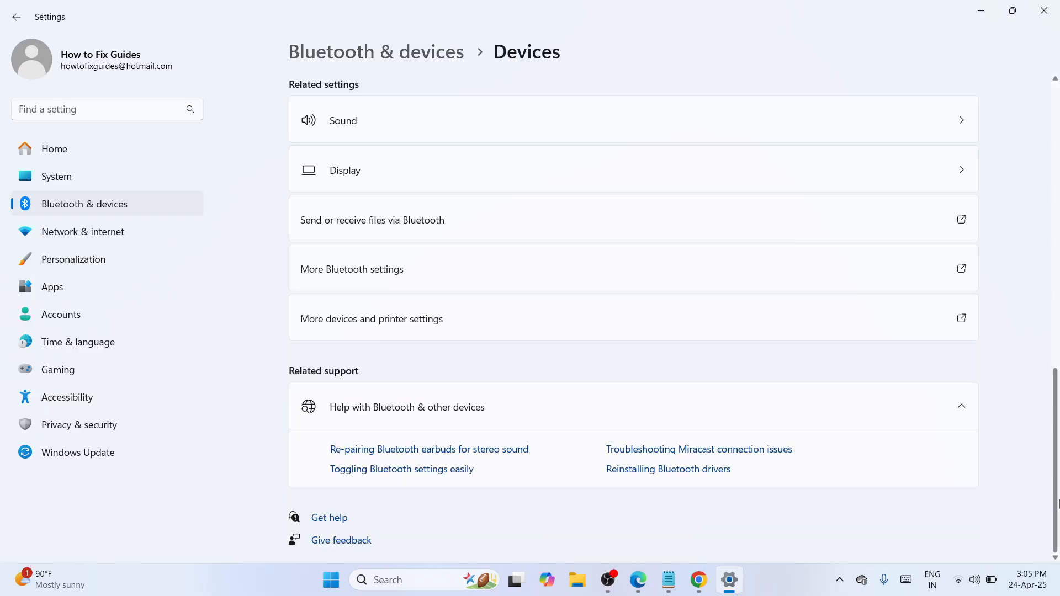
left_click(839, 335)
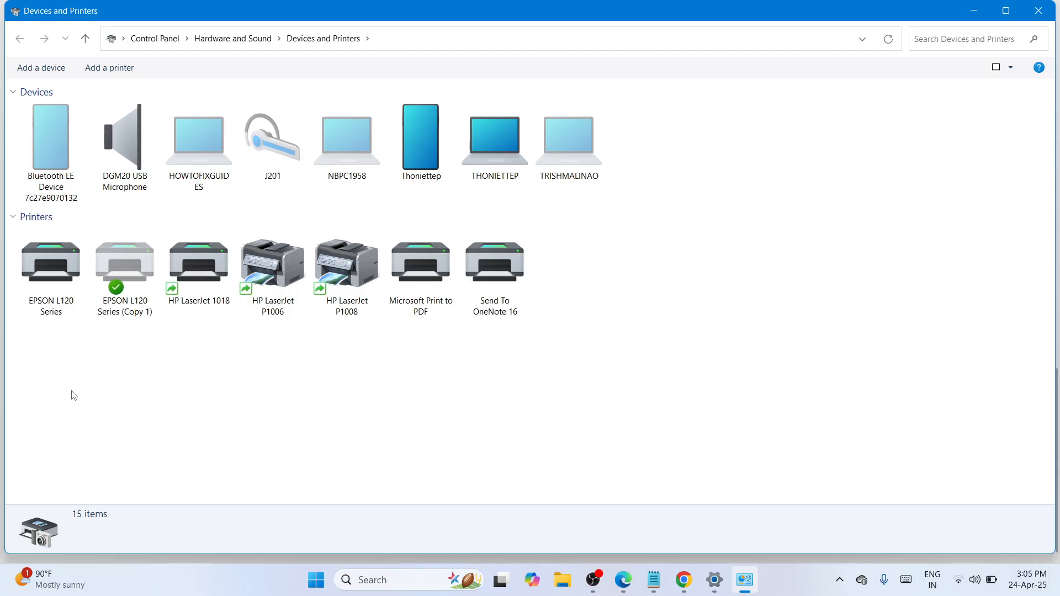
left_click(108, 69)
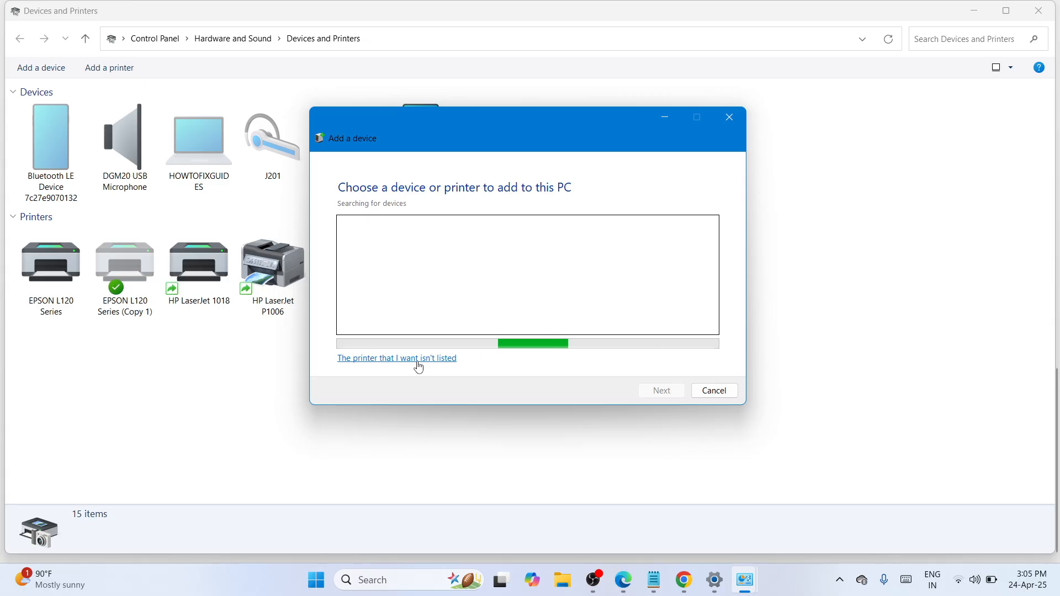
Add a local printer with manual settings on port USB001 (Virtual printer port for USB)
left_click(419, 360)
left_click(409, 357)
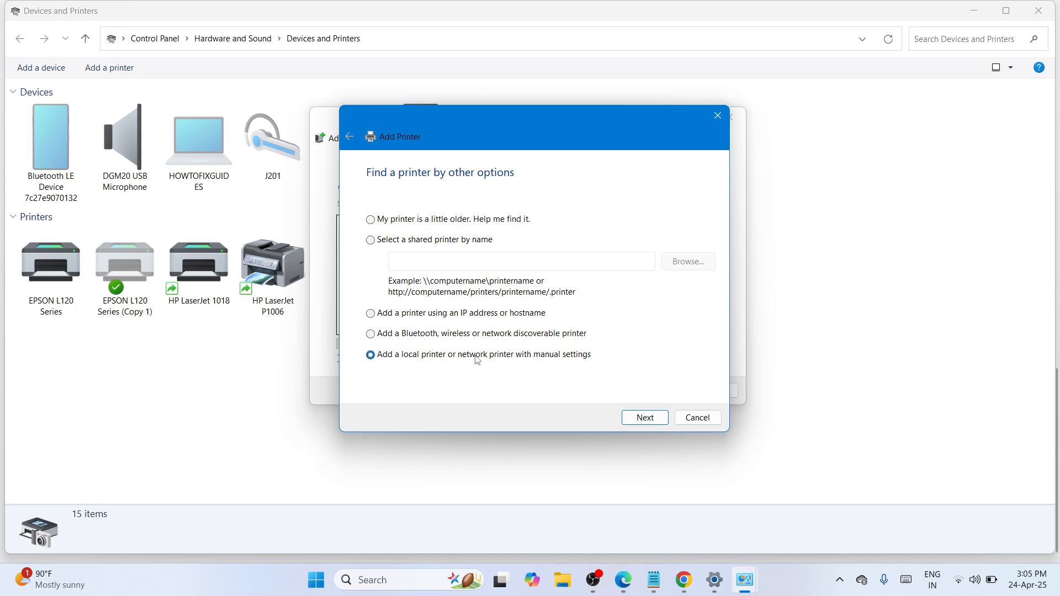
left_click(645, 420)
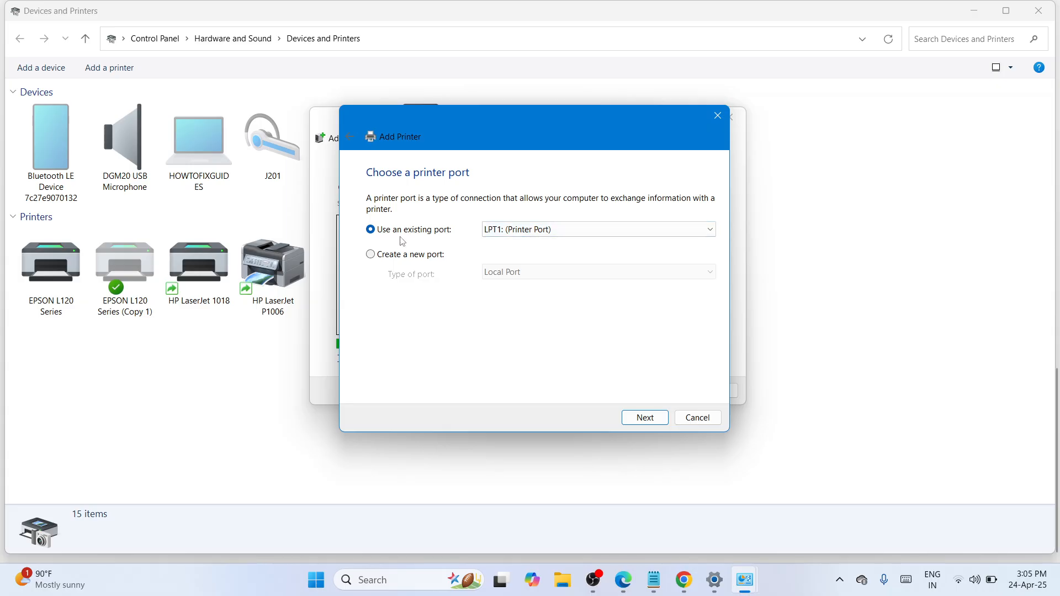
left_click(710, 234)
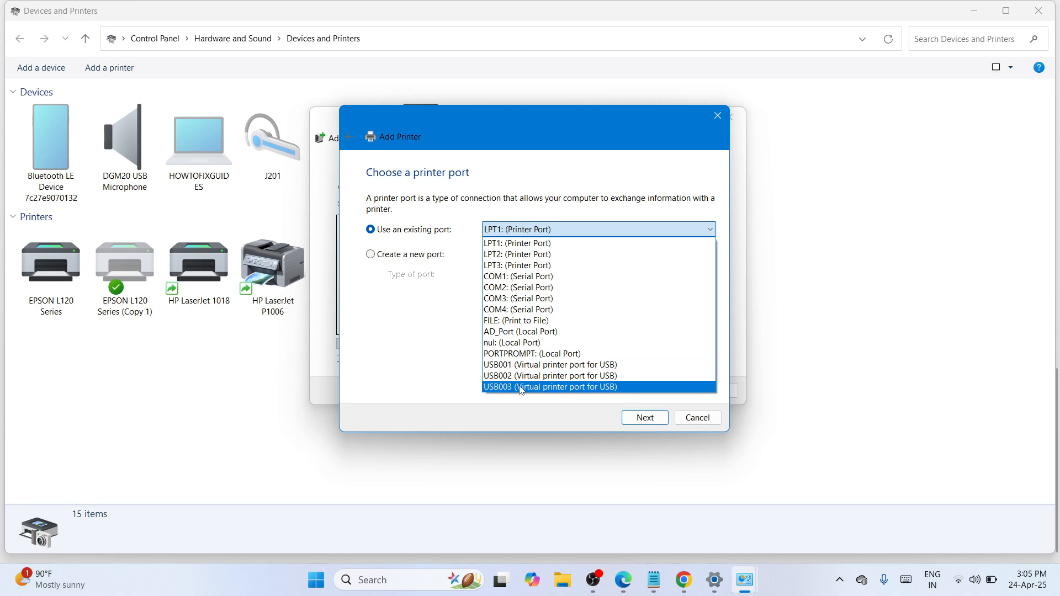
left_click(564, 366)
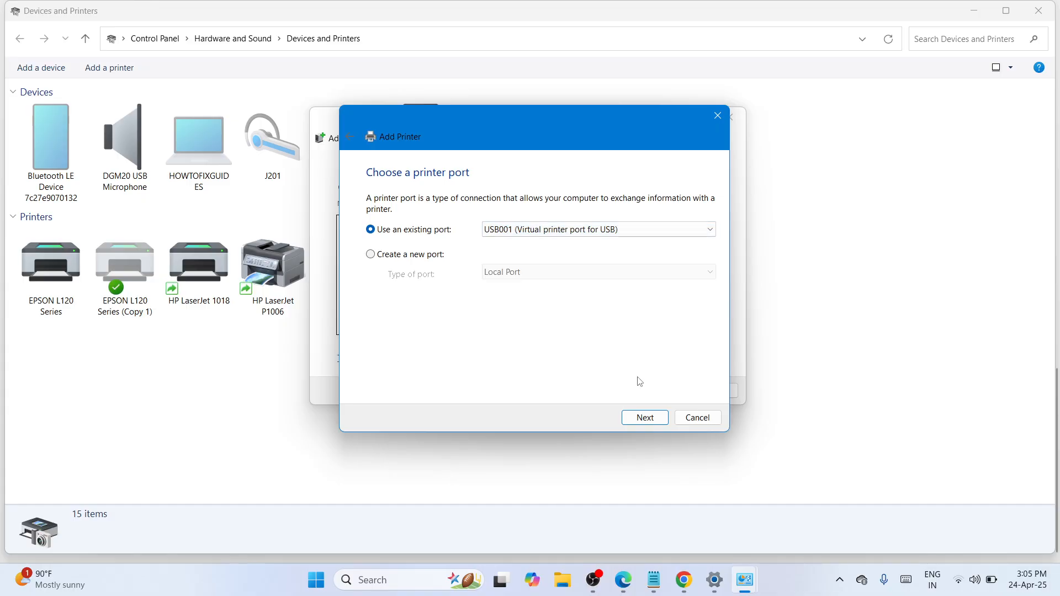
left_click(646, 419)
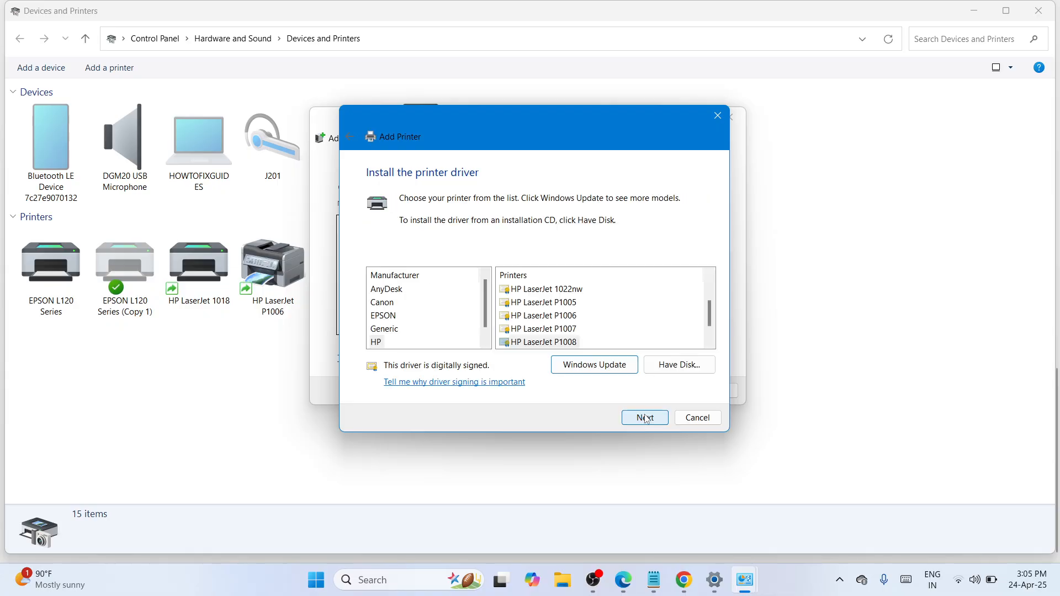
Point Have Disk to the HP1100 INF file in the desktop LJP1100_P1560_P1600-HB-win64-en folder
left_click(674, 363)
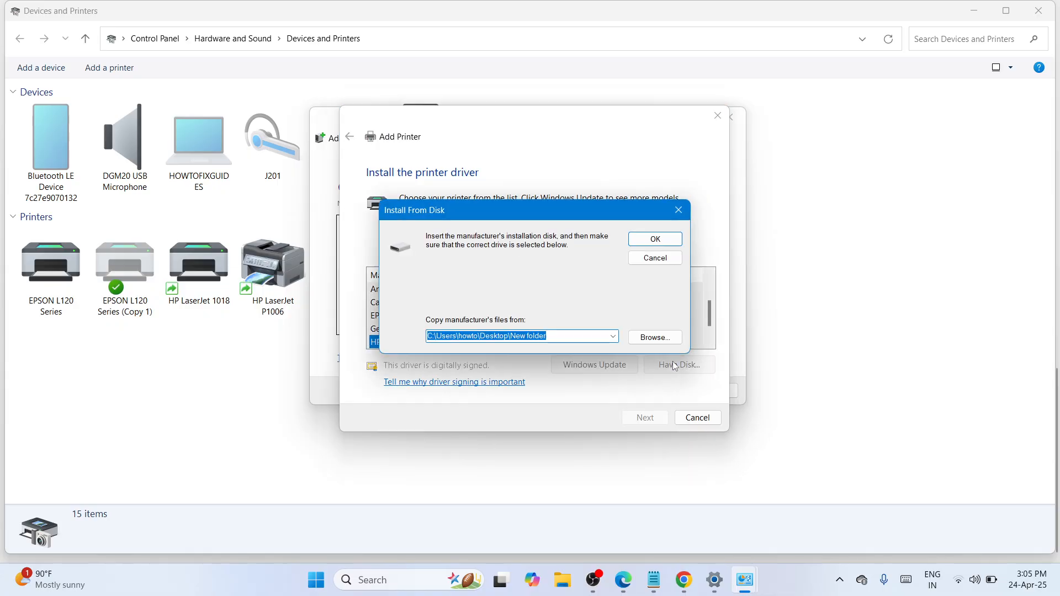
left_click(662, 344)
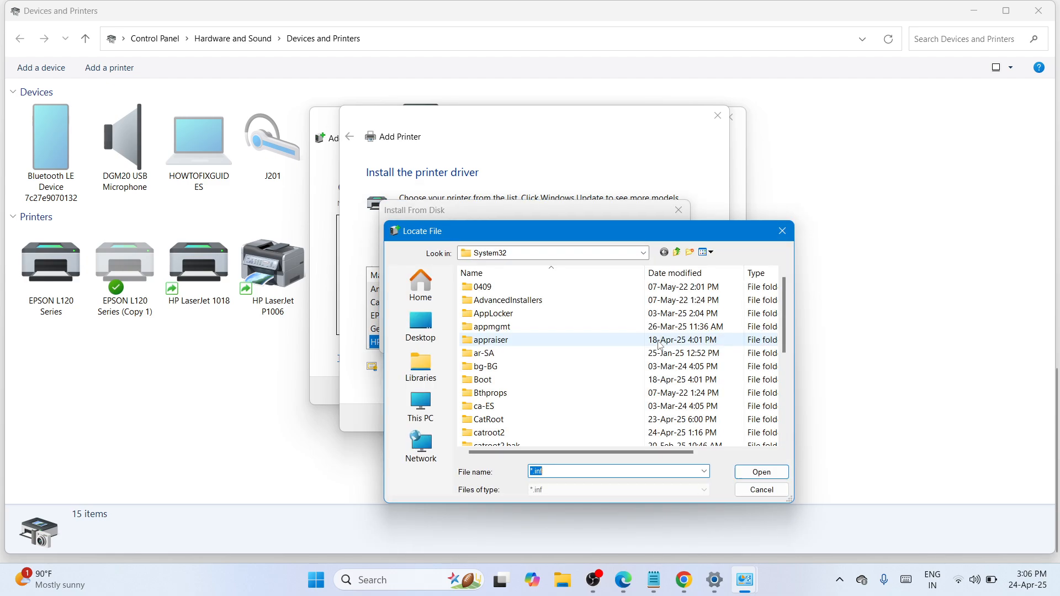
left_click_drag(570, 232, 557, 120)
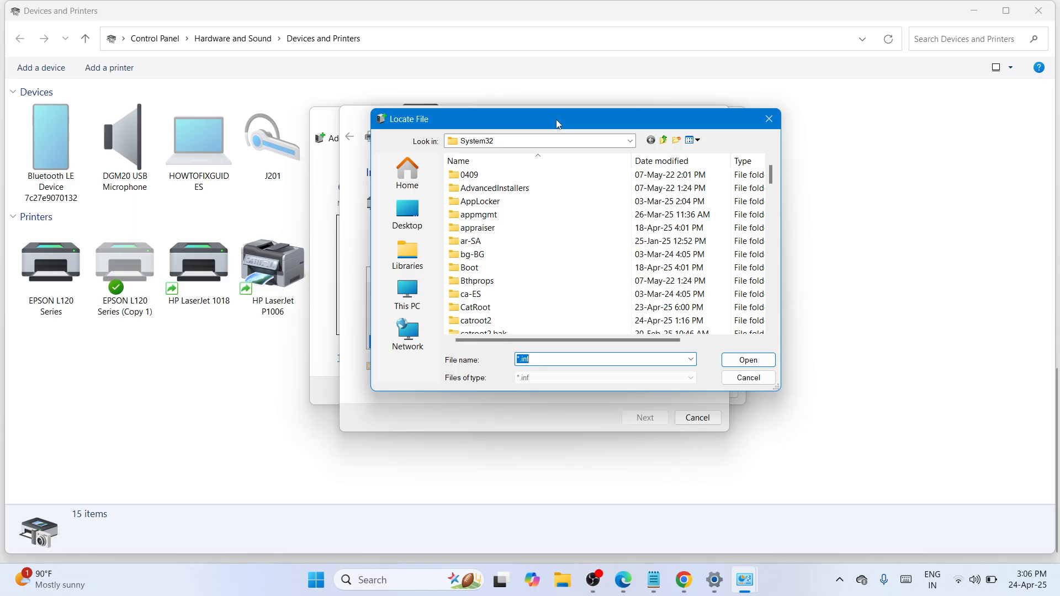
left_click(419, 219)
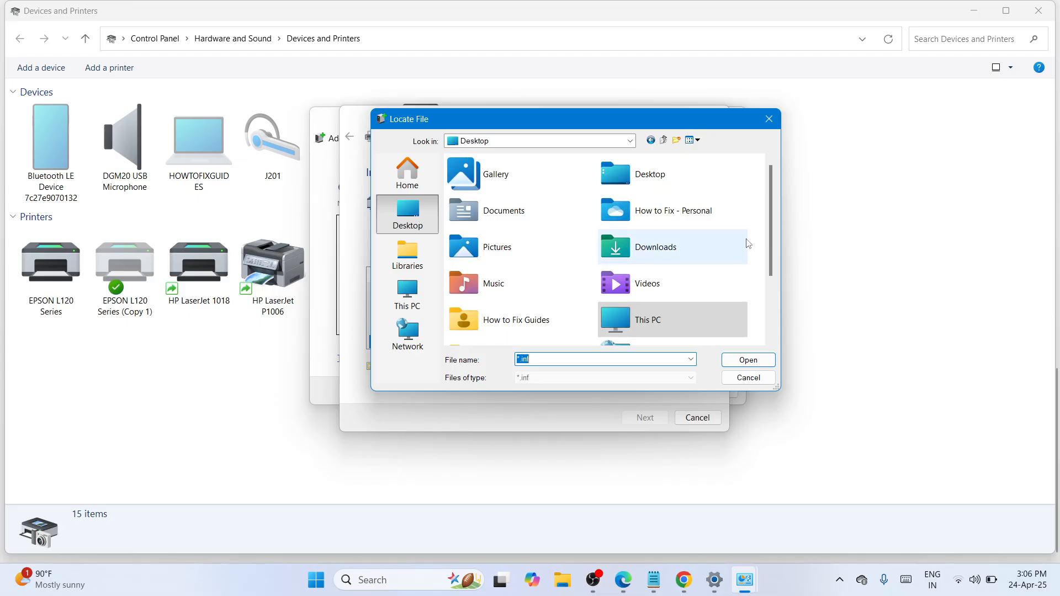
left_click_drag(771, 244, 769, 319)
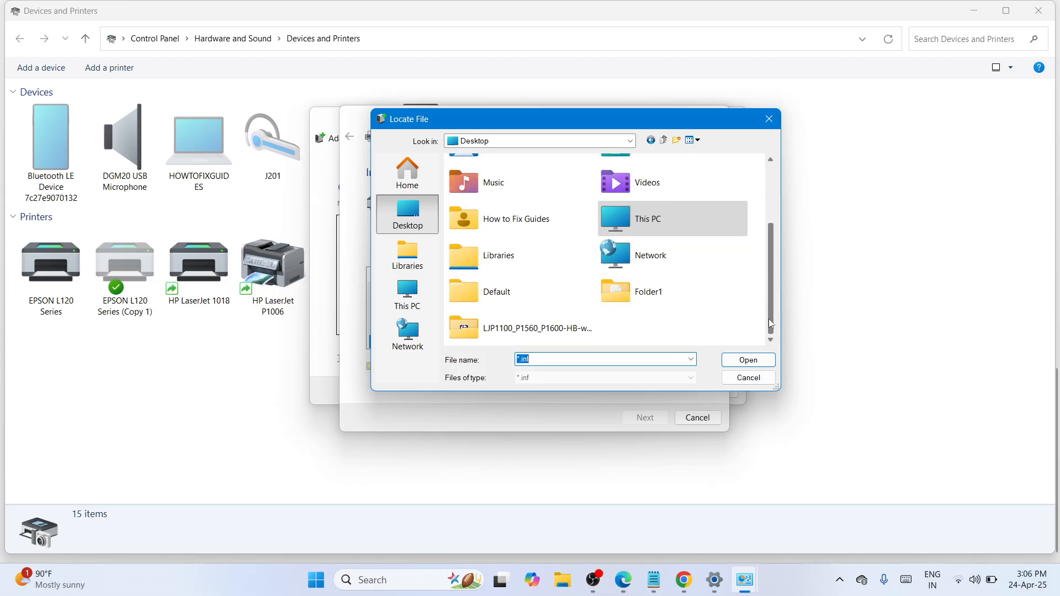
left_click(515, 334)
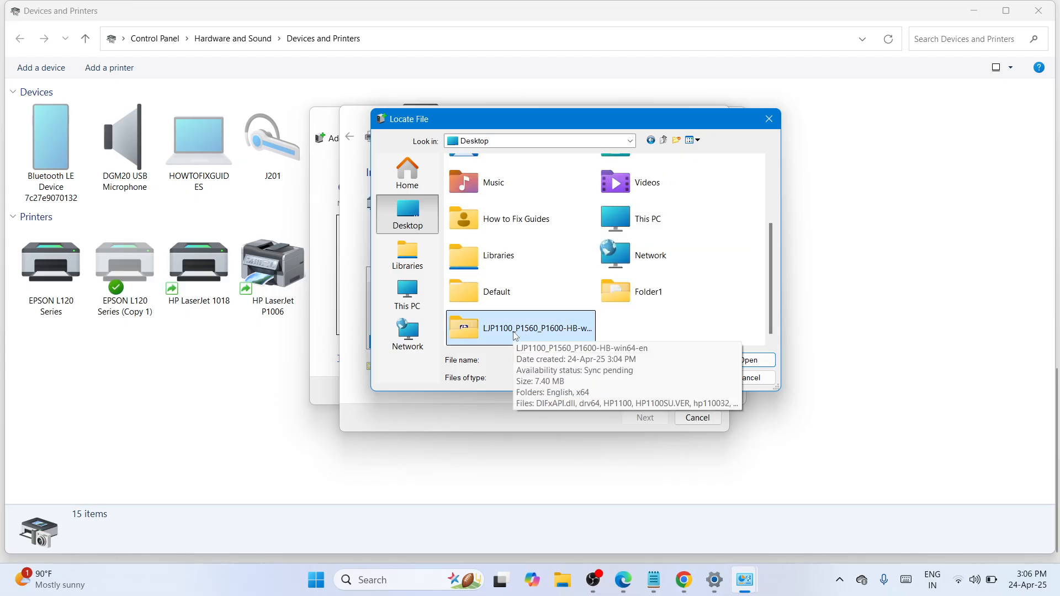
double_click(515, 331)
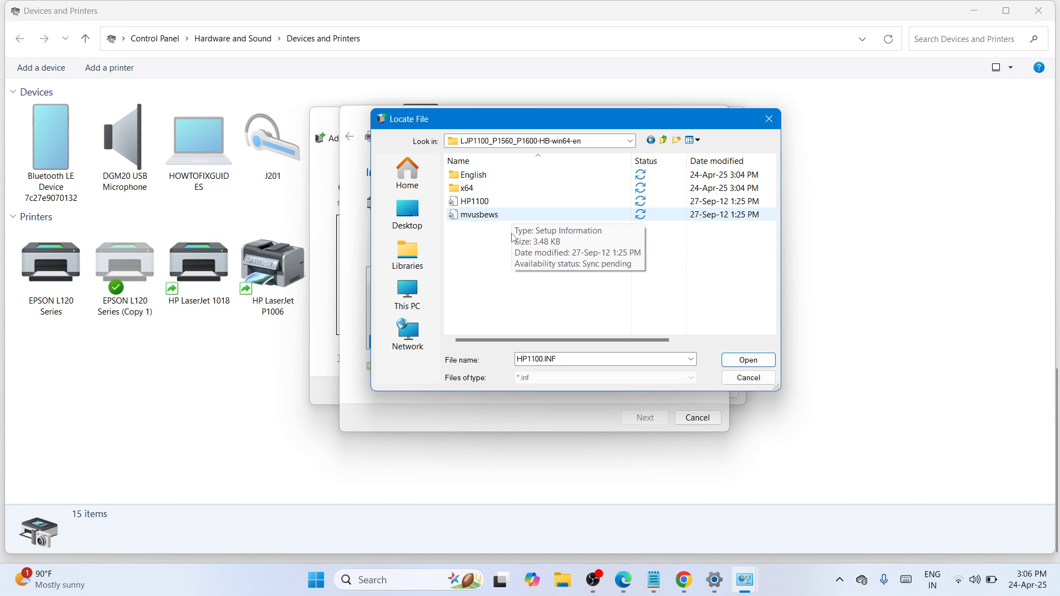
left_click(496, 204)
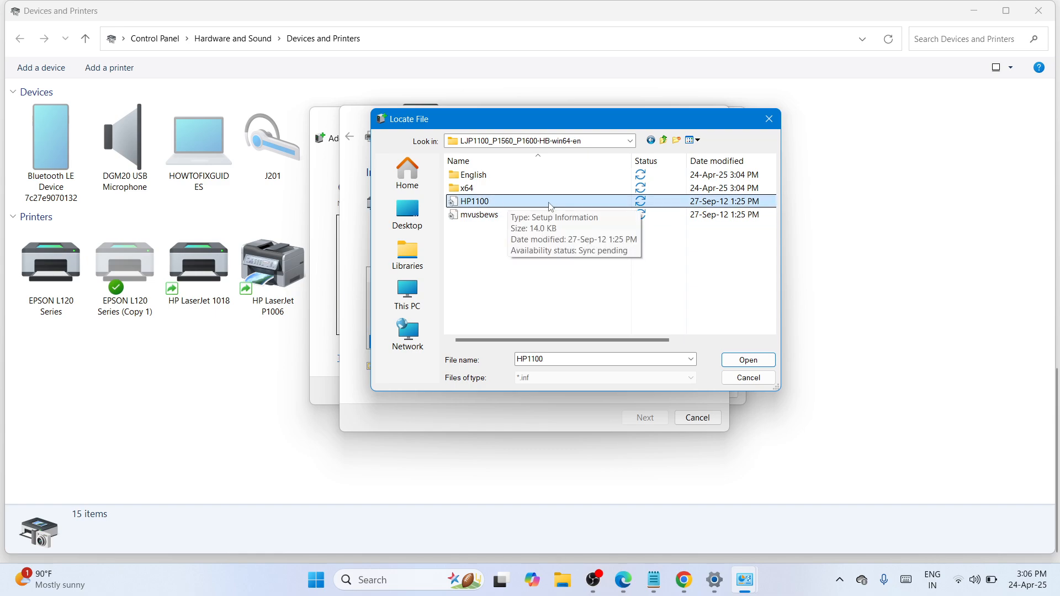
double_click(663, 203)
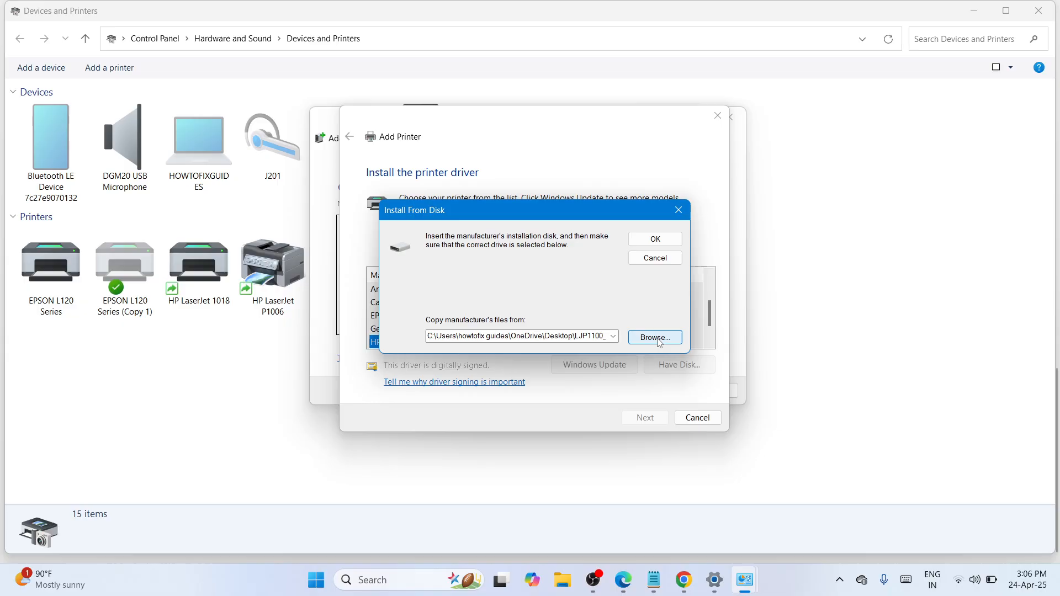
Pick the HP LaserJet Professional P 1102w driver, keep its default name, and install it
left_click(656, 239)
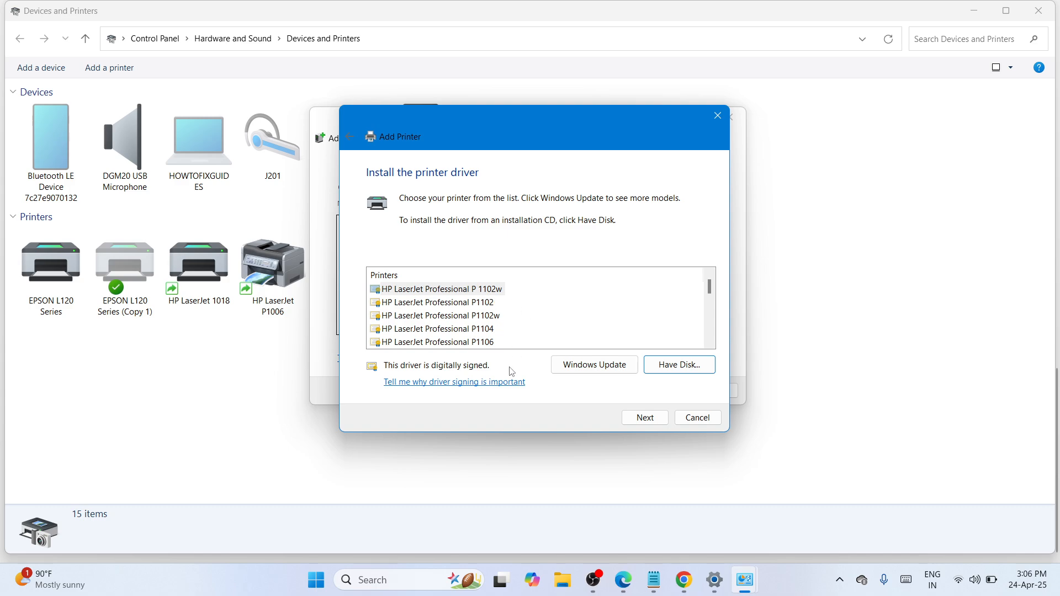
left_click(634, 418)
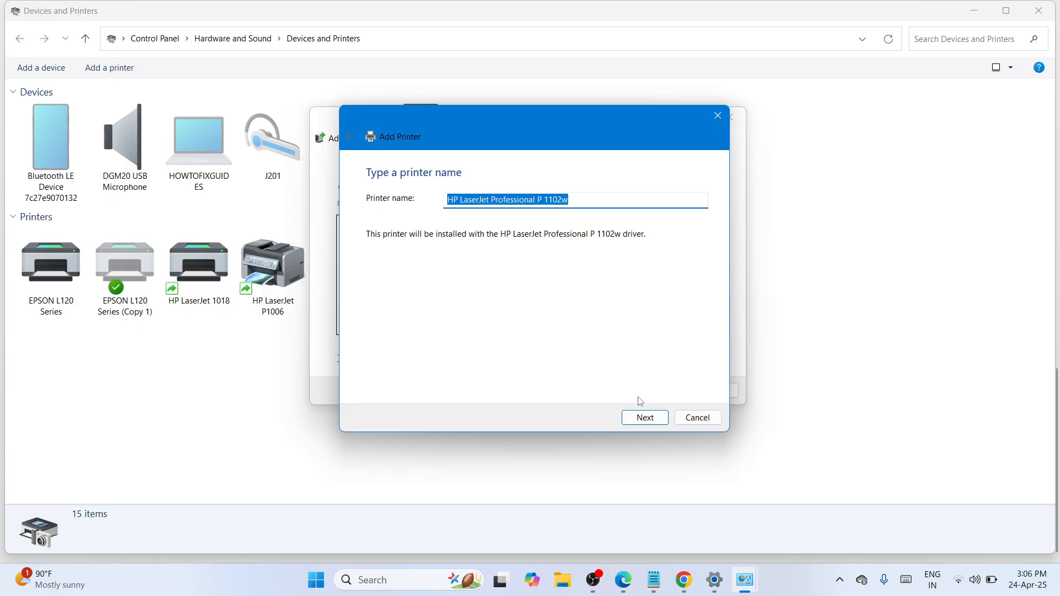
left_click(642, 422)
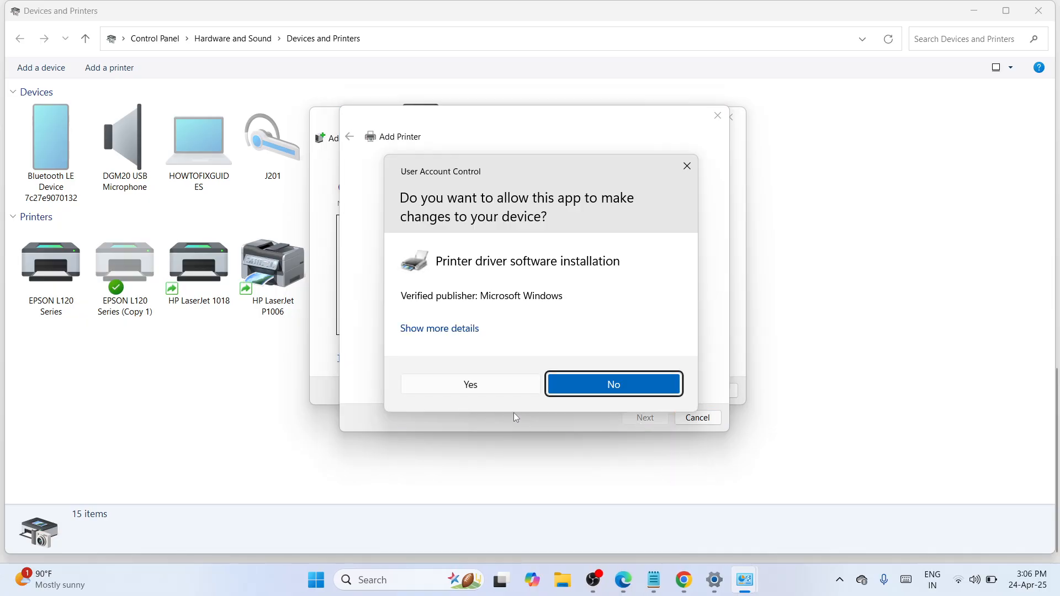
left_click(470, 385)
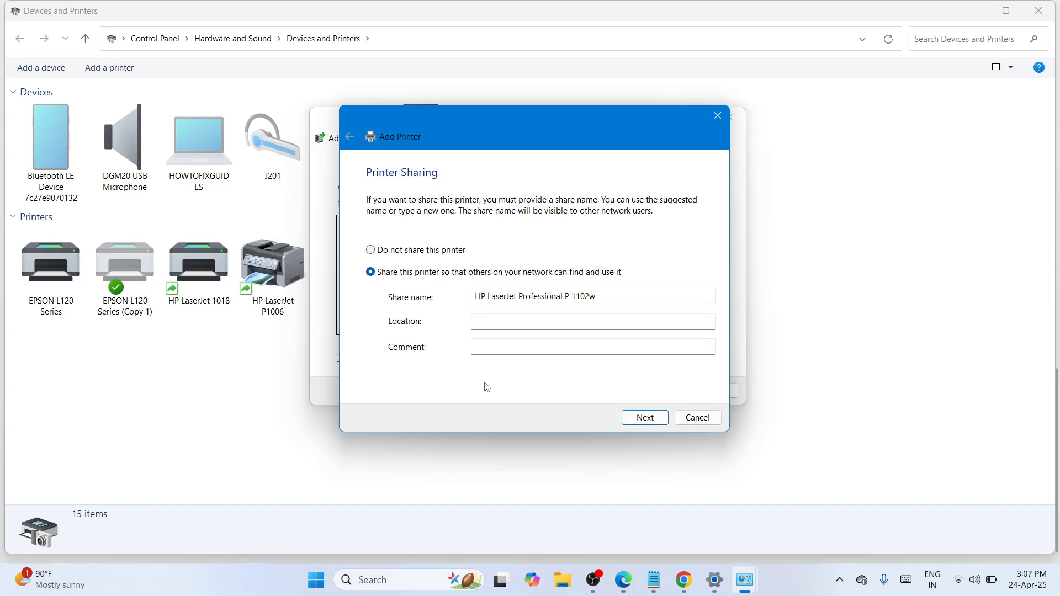
Skip printer sharing and finish so HP LaserJet Professional P 1102w is listed in Devices and Printers
left_click(644, 418)
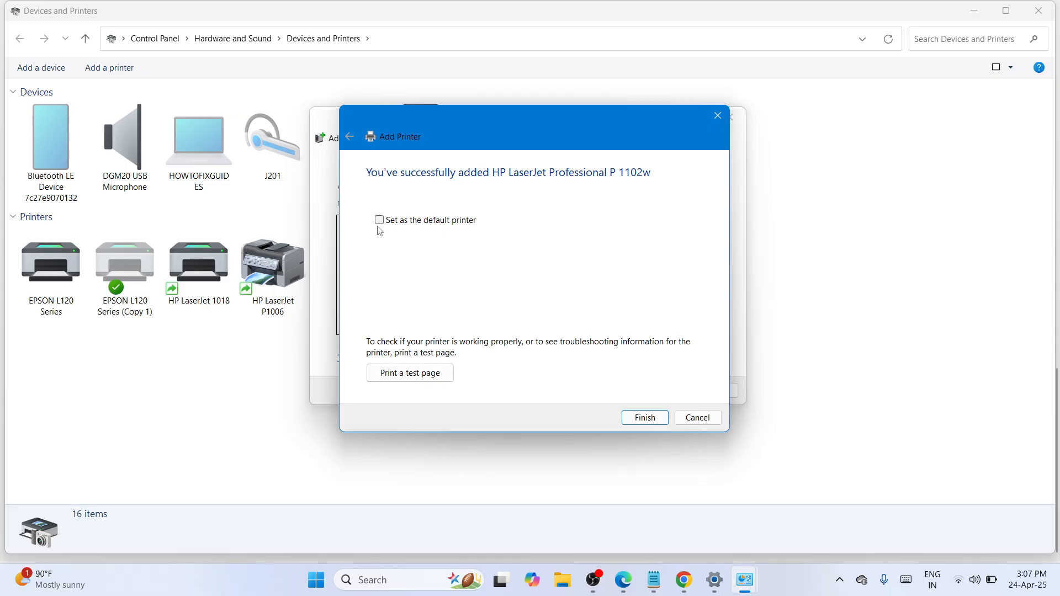
left_click(630, 419)
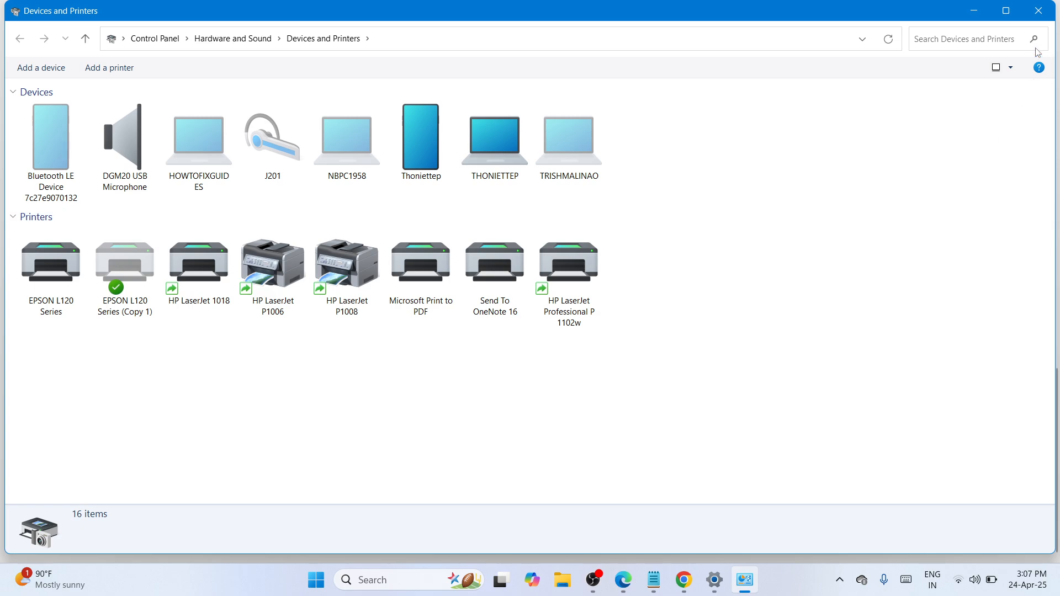
Close Devices and Printers and Settings, leaving the LJP1100 installer and folder on the desktop
left_click(1040, 12)
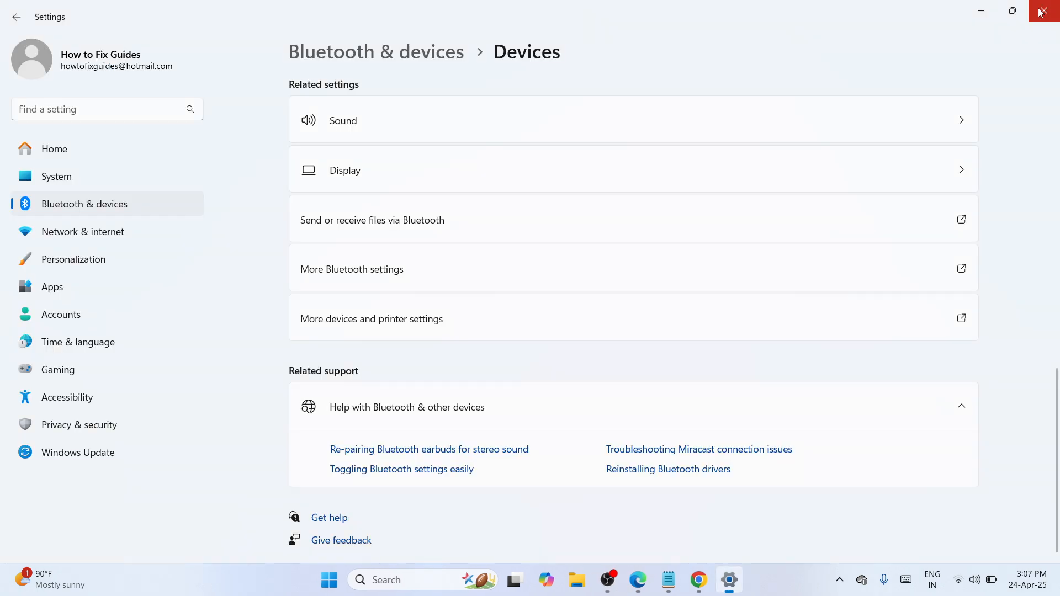
left_click(1038, 12)
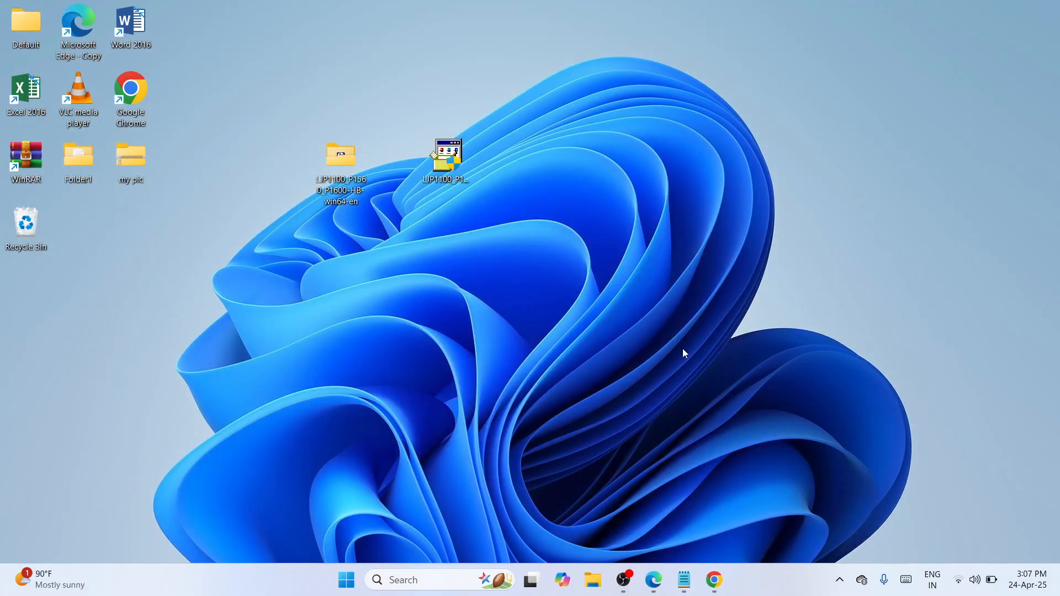
left_click(623, 579)
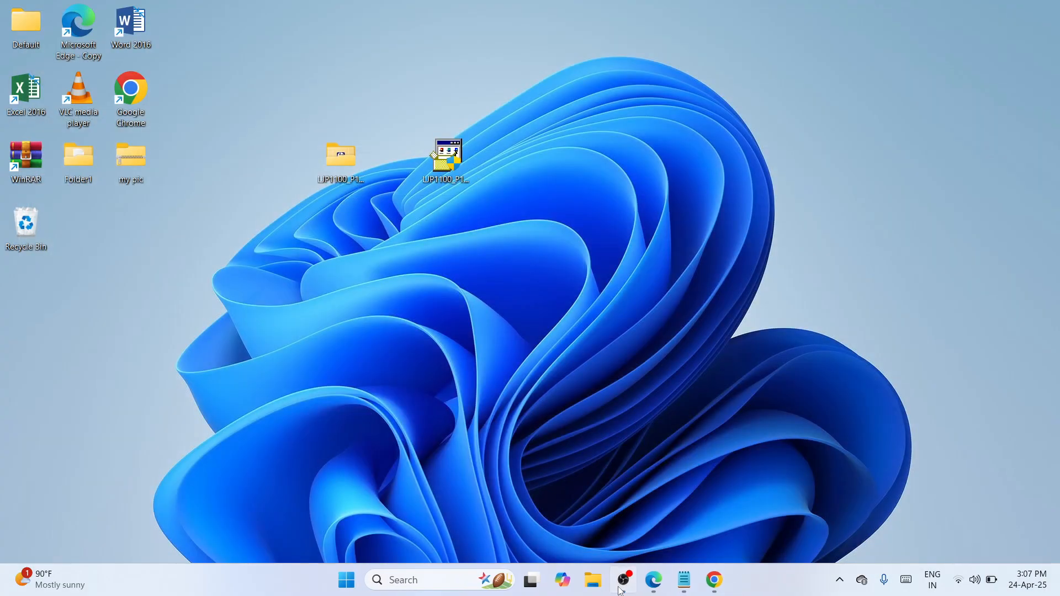